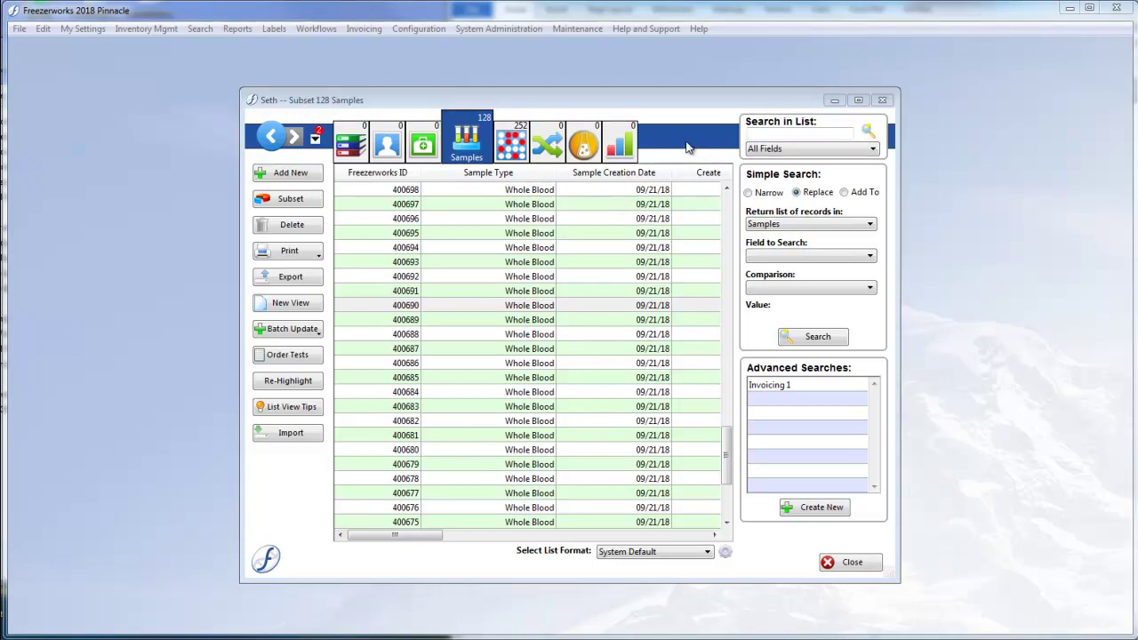
Close the sample list and choose Search by Barcode from the Search menu
left_click(855, 562)
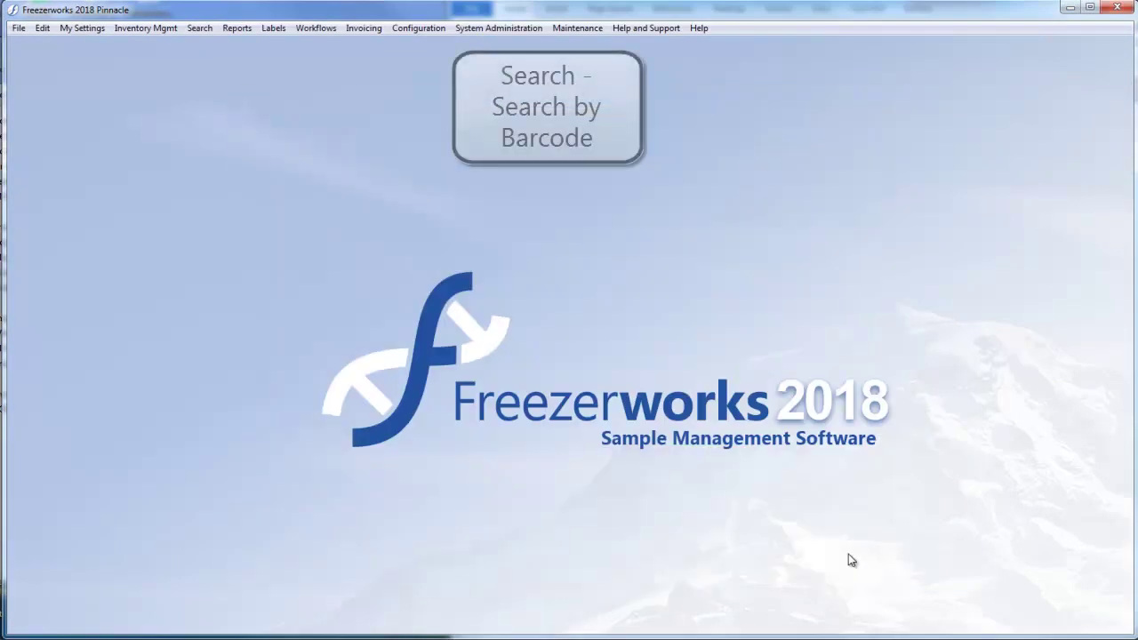
left_click(200, 28)
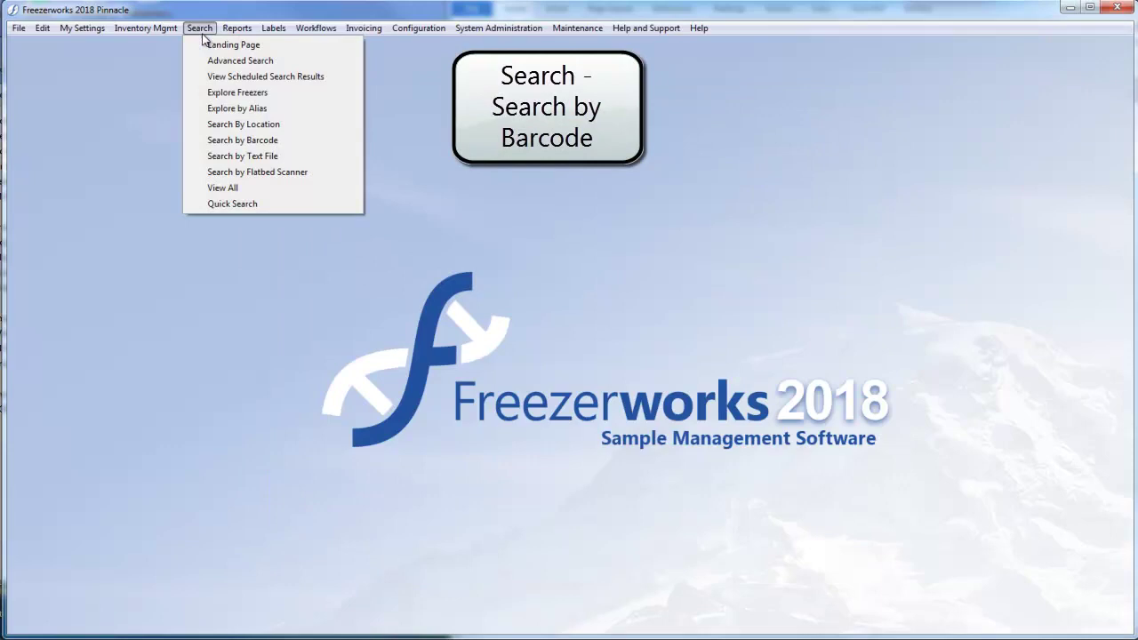
left_click(250, 141)
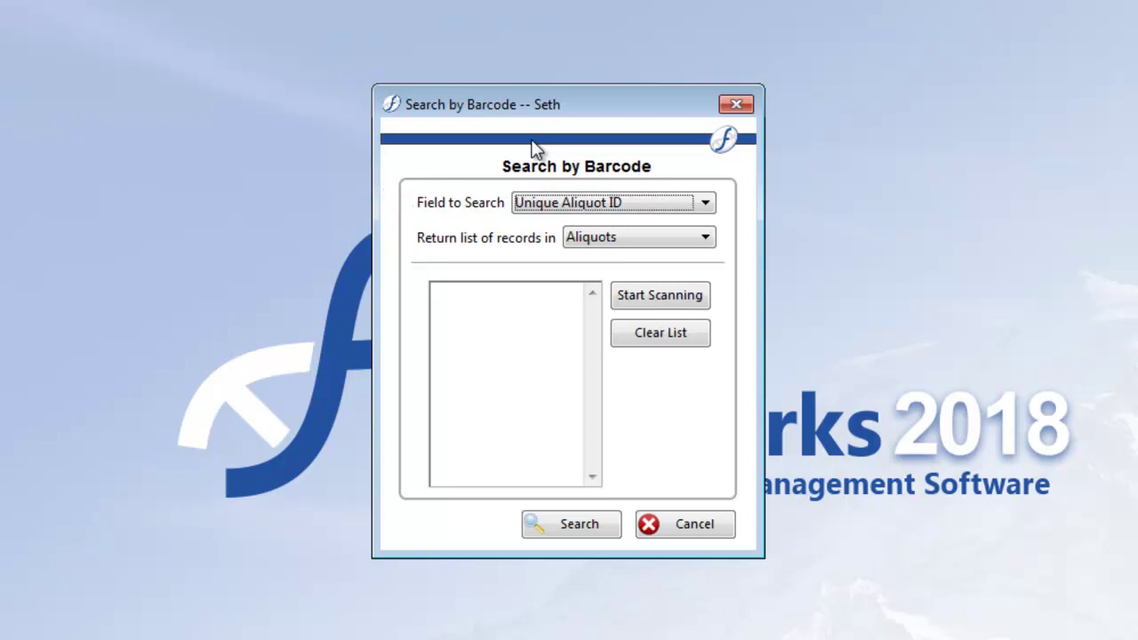
Keep Field to Search as Unique Aliquot ID and return the results in Samples
left_click(698, 210)
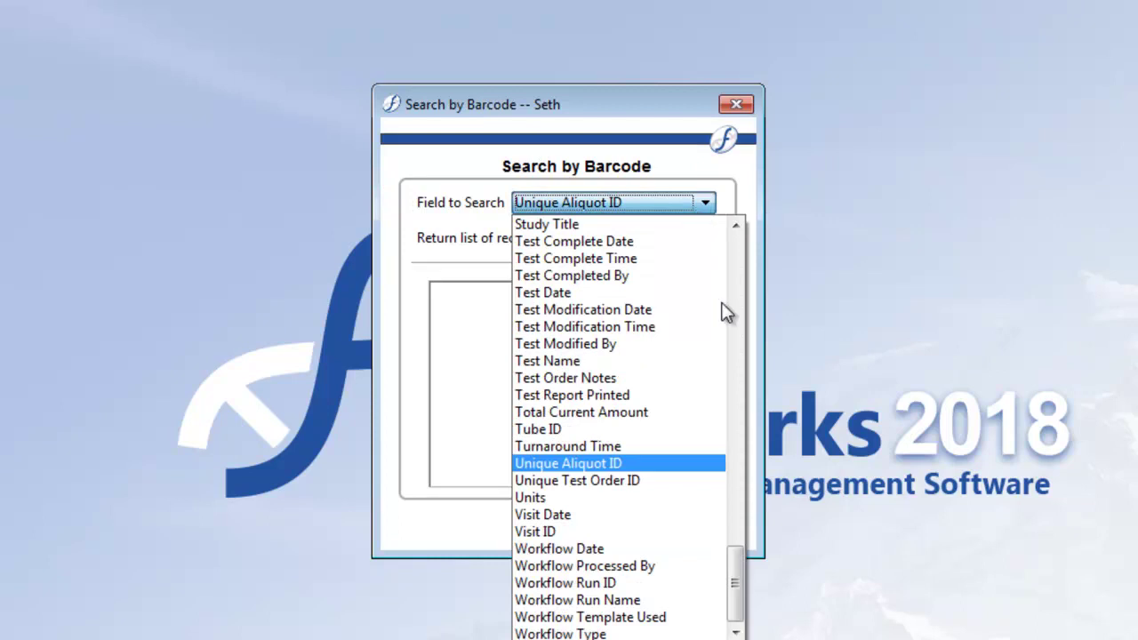
left_click(659, 461)
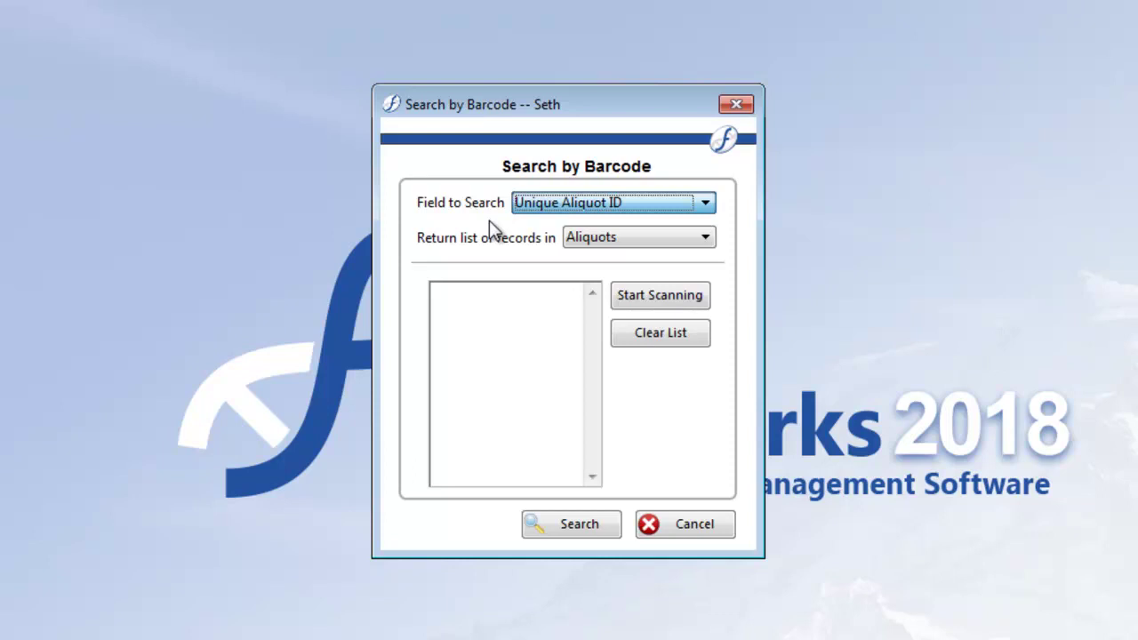
left_click(678, 249)
left_click(614, 280)
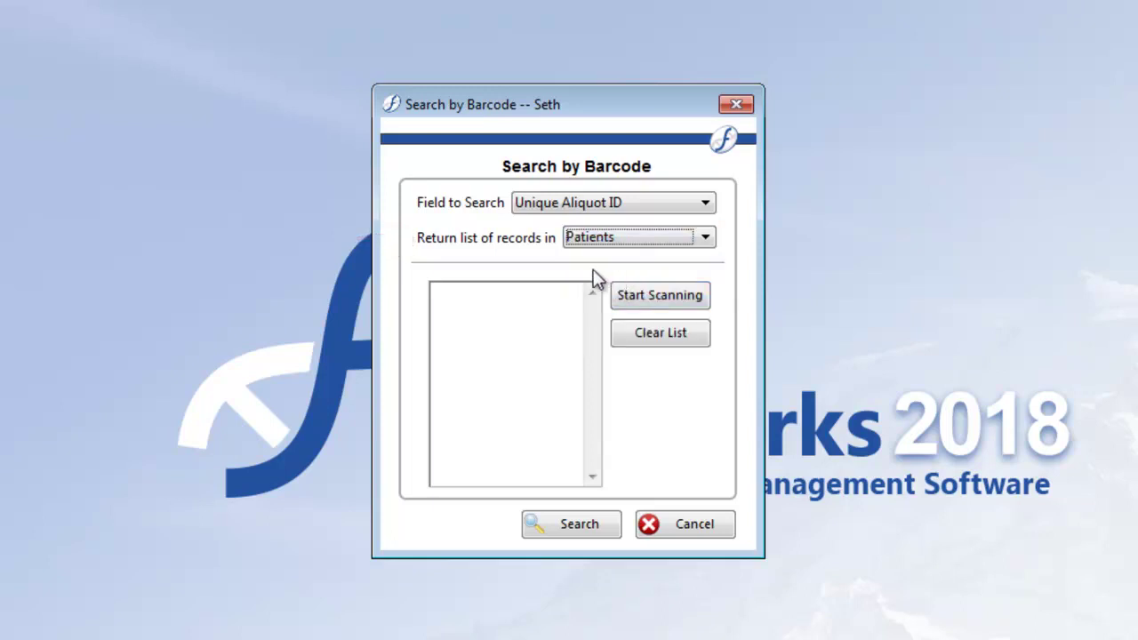
left_click(666, 242)
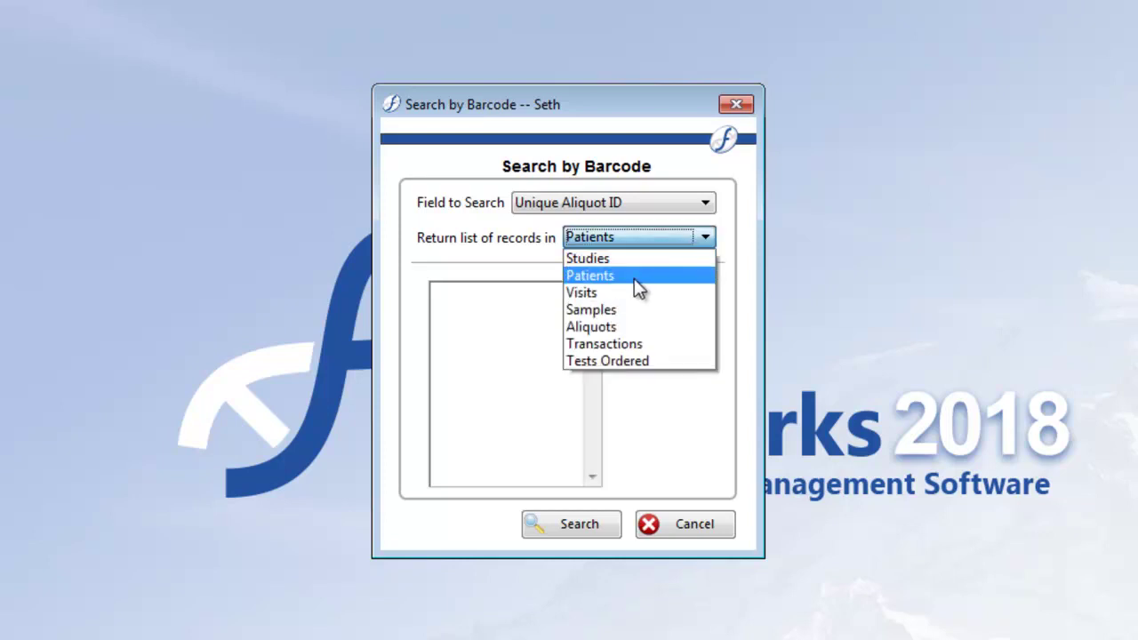
left_click(633, 275)
key("Down")
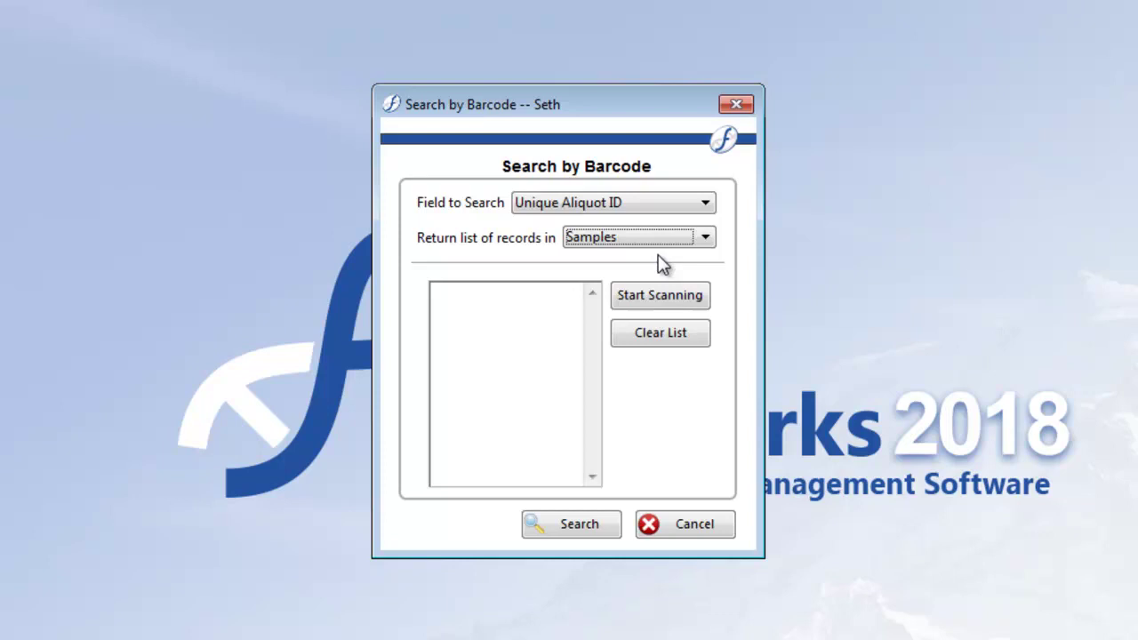
Scan in aliquot IDs 115120, 115121, 115122, 115123 and 115124, then finish entry
left_click(657, 302)
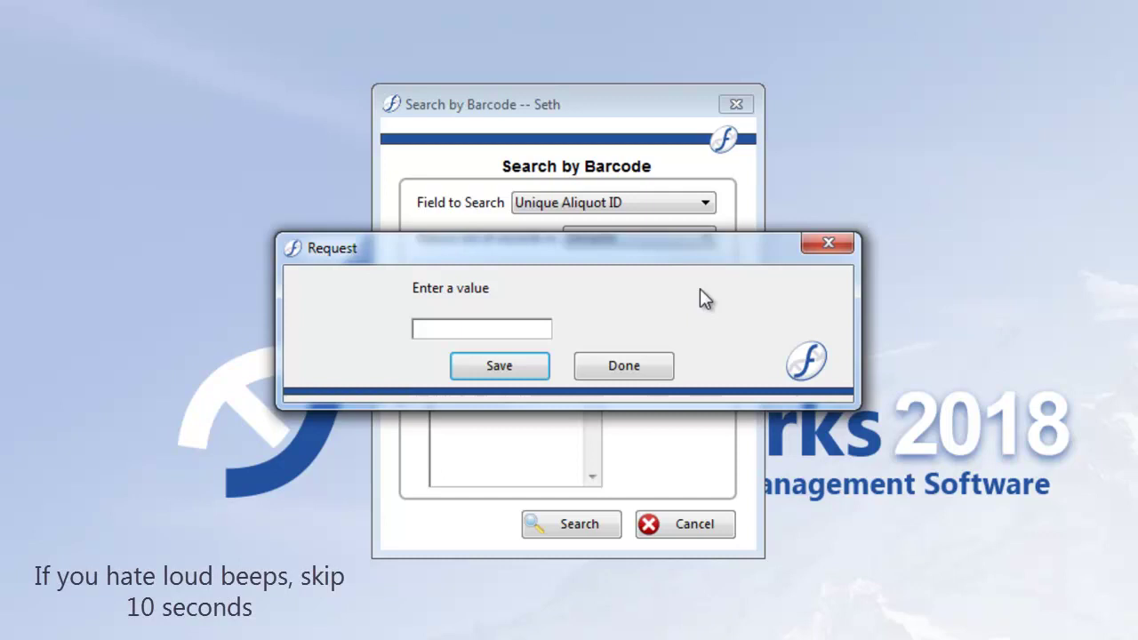
type("115120")
key("Return")
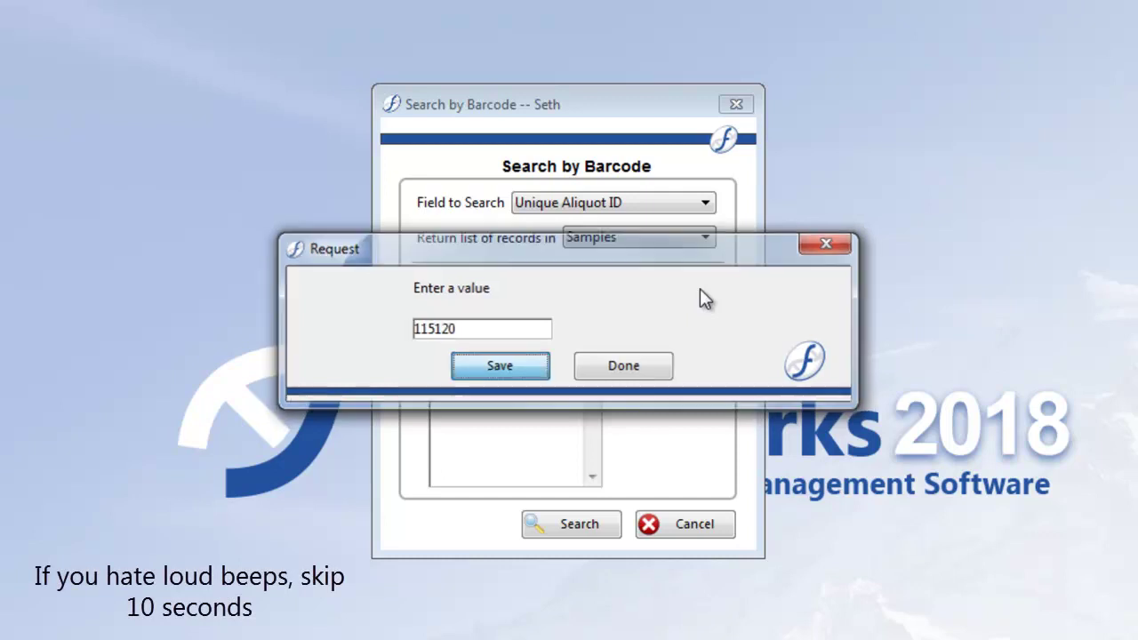
type("115121")
key("Return")
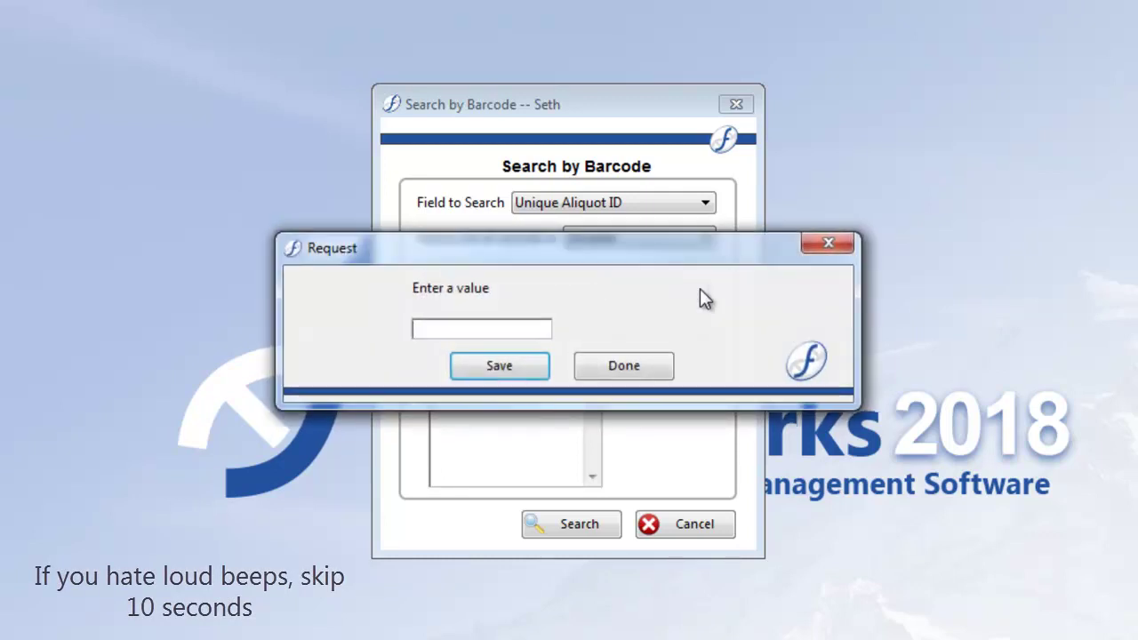
type("115122")
key("Return")
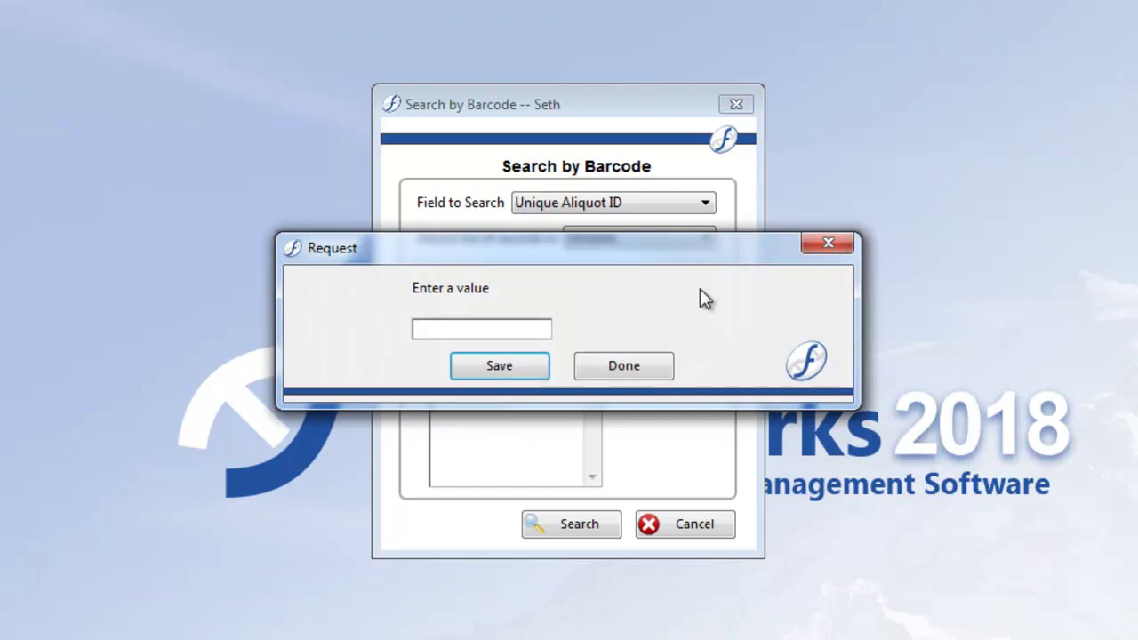
type("115123")
key("Return")
type("115124")
key("Return")
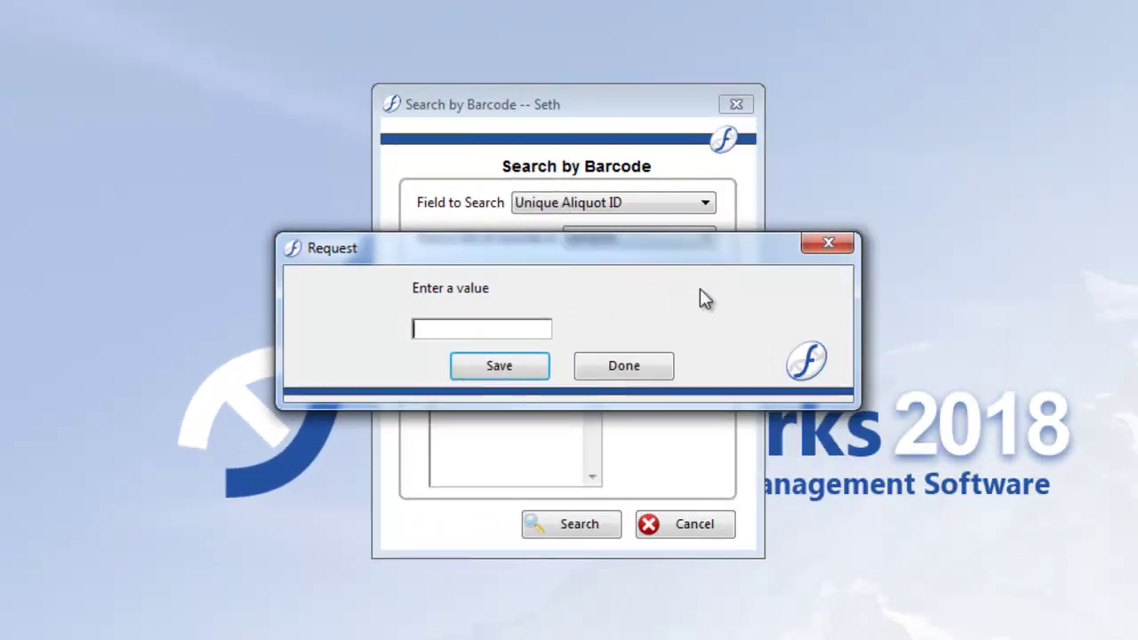
left_click(614, 366)
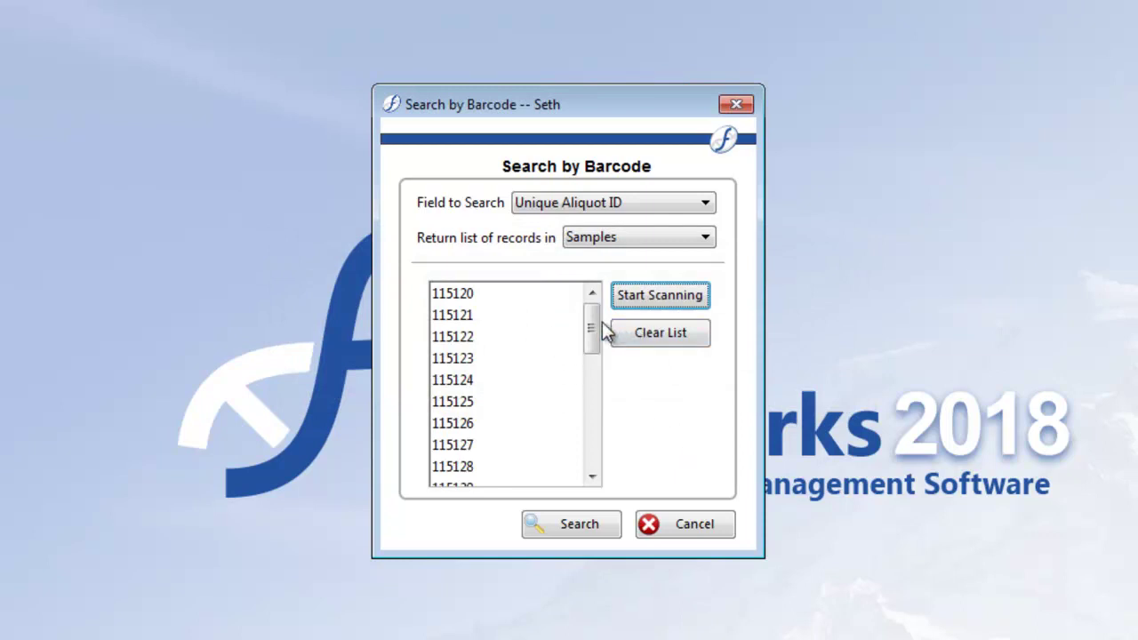
mouse_move(590, 325)
left_mouse_down()
mouse_move(592, 399)
mouse_move(592, 333)
left_mouse_up()
Run the search and print the unmatched IDs 115148 and 115149
left_click(577, 524)
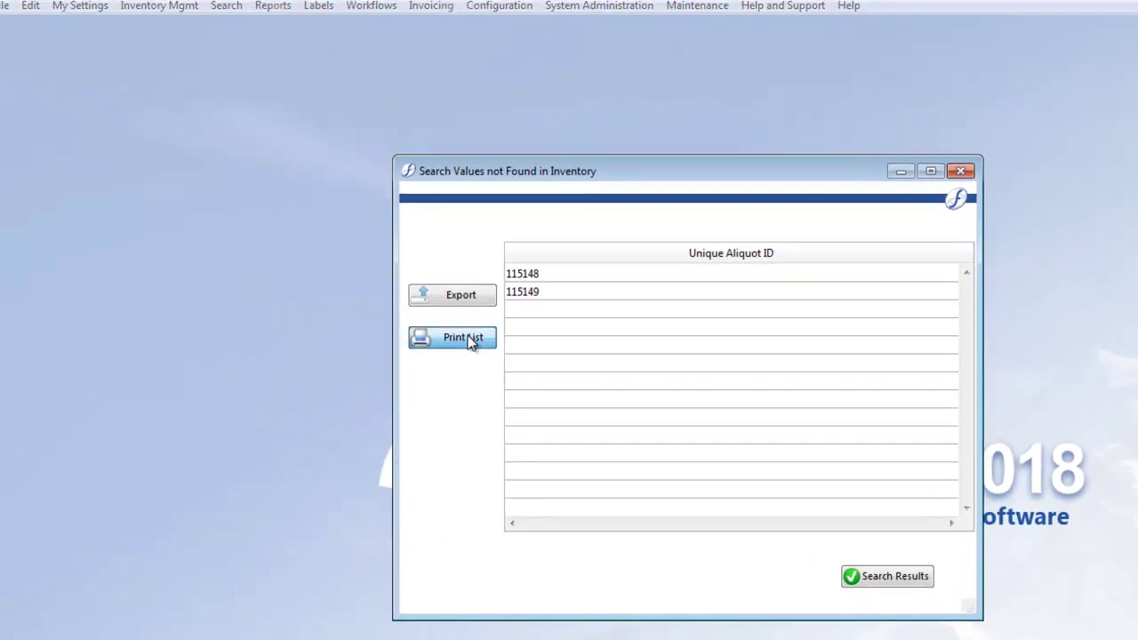
left_click(471, 342)
left_click(325, 327)
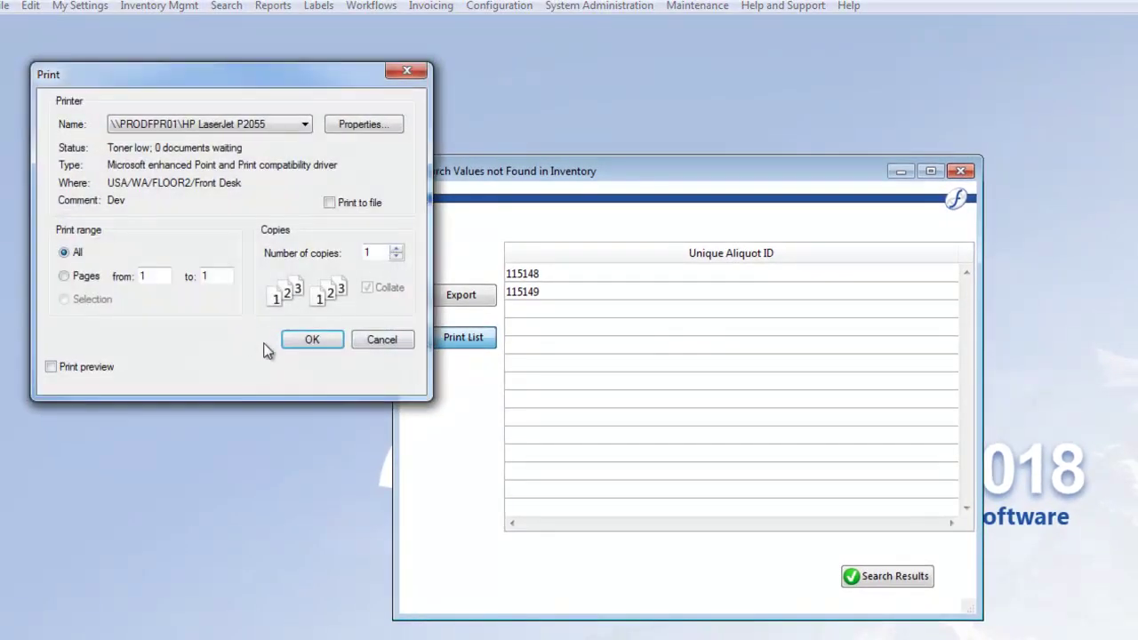
left_click(307, 343)
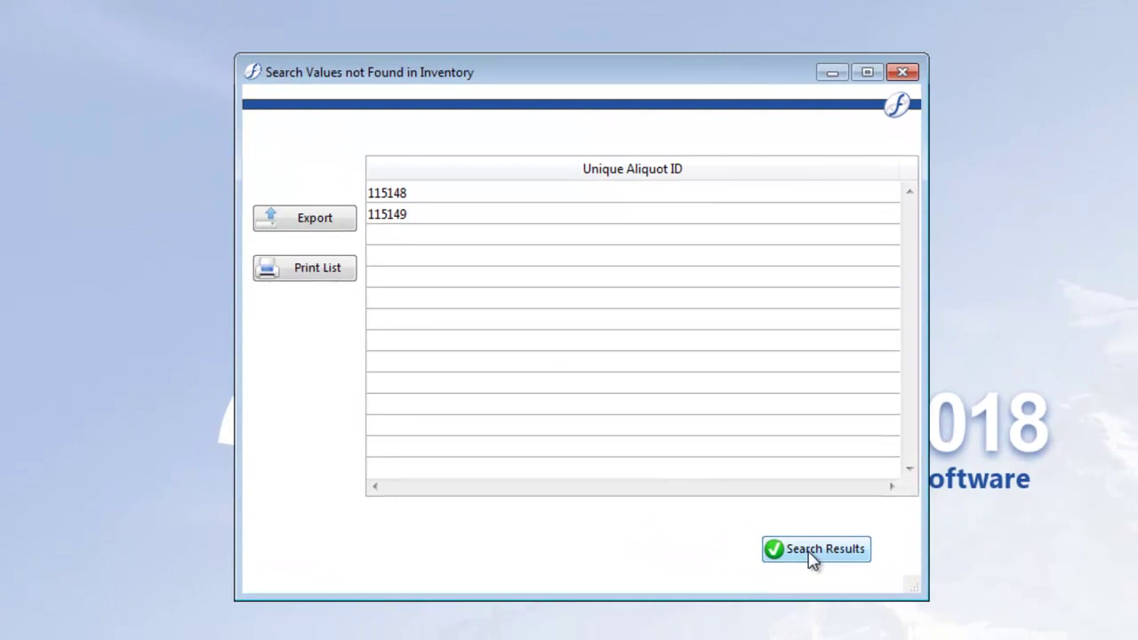
Open the 14 matching samples, then view their 28 aliquots and 4 patients
left_click(825, 569)
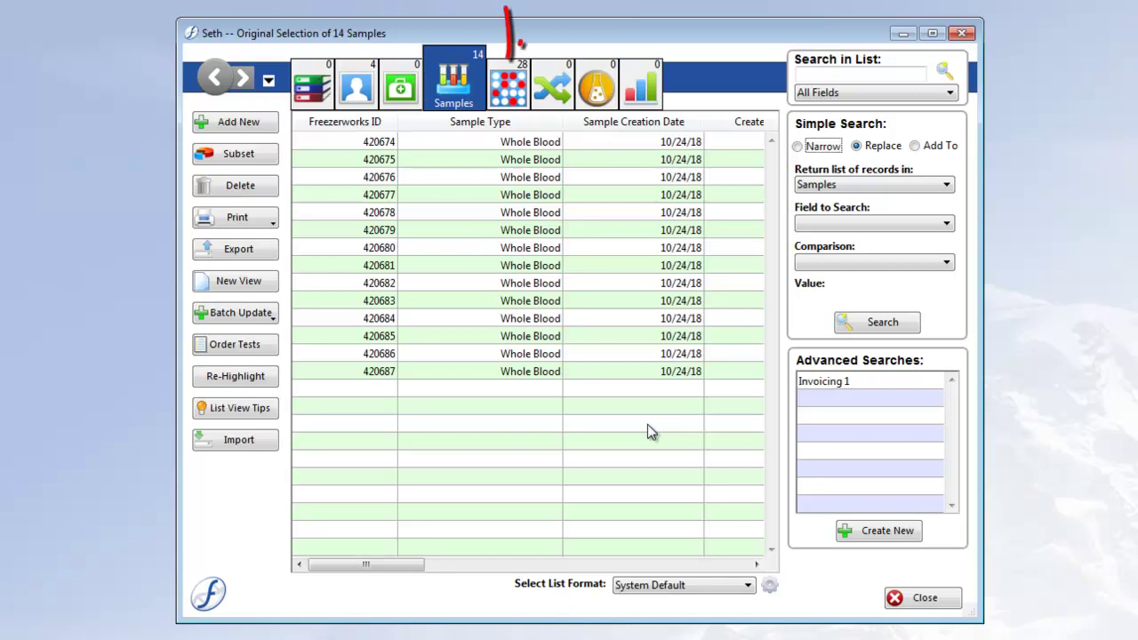
left_click(509, 85)
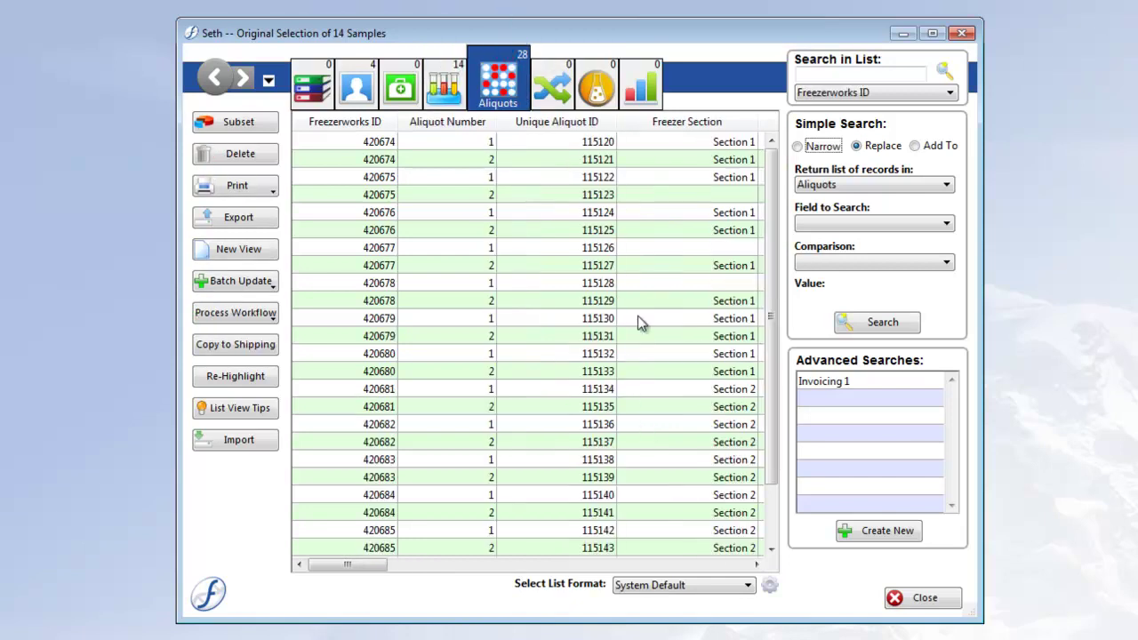
left_click(357, 87)
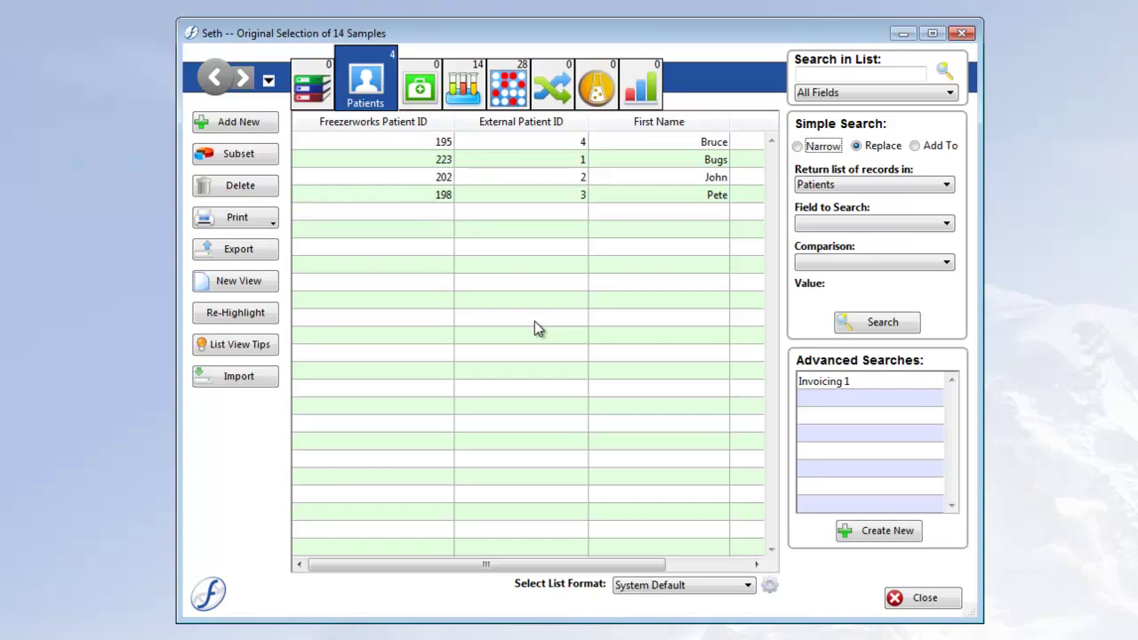
Return to the Aliquots results, then clear the entered aliquot ID list
left_click(508, 93)
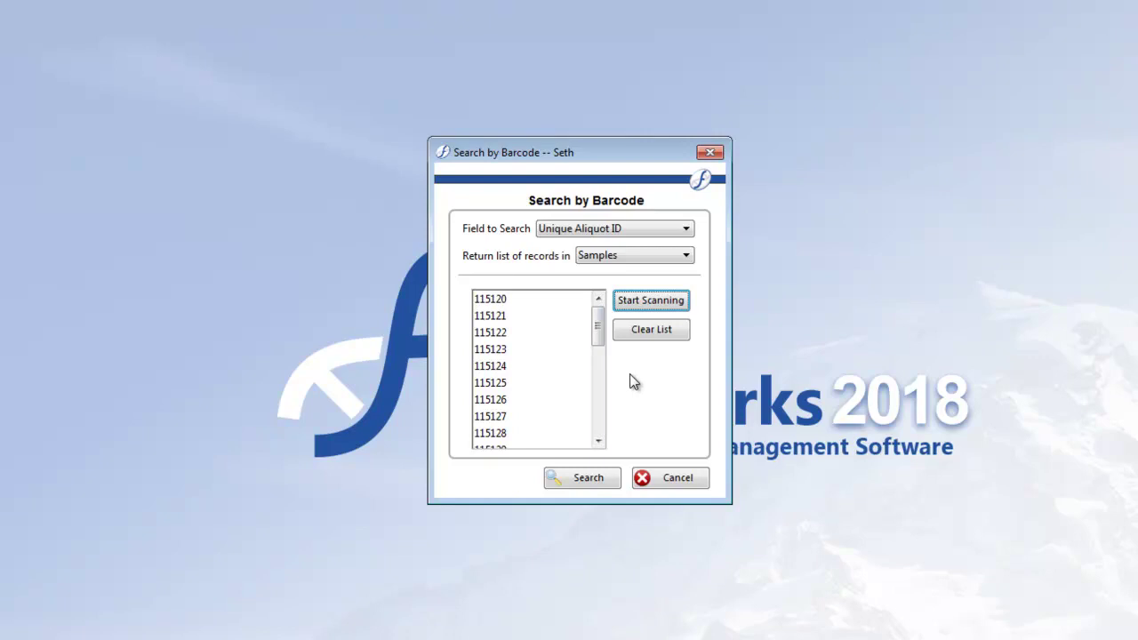
left_click(658, 329)
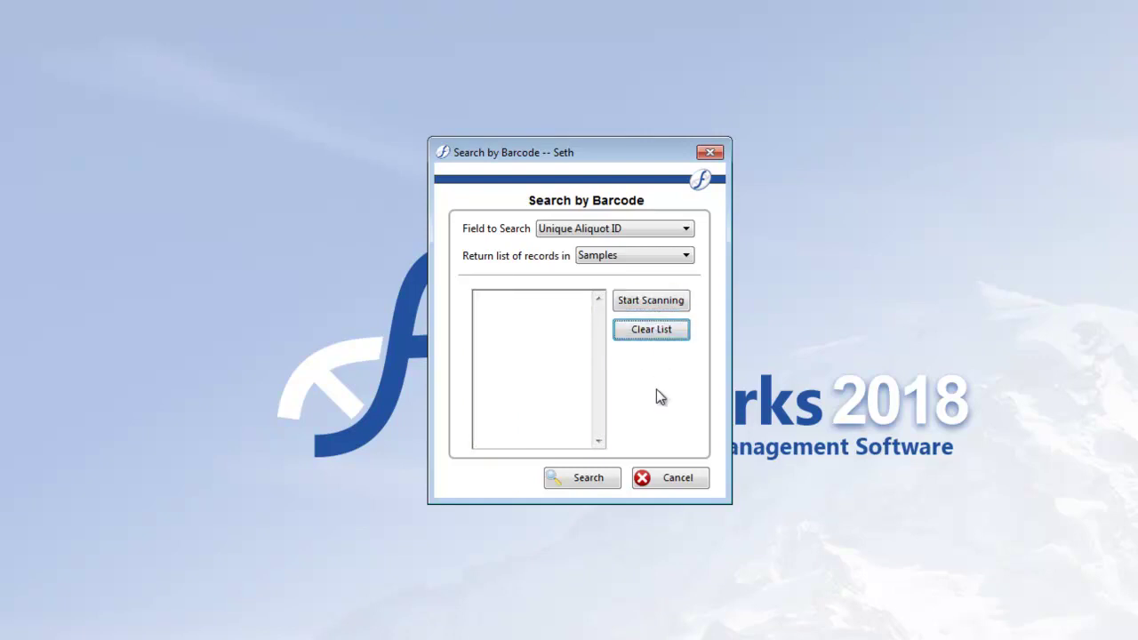